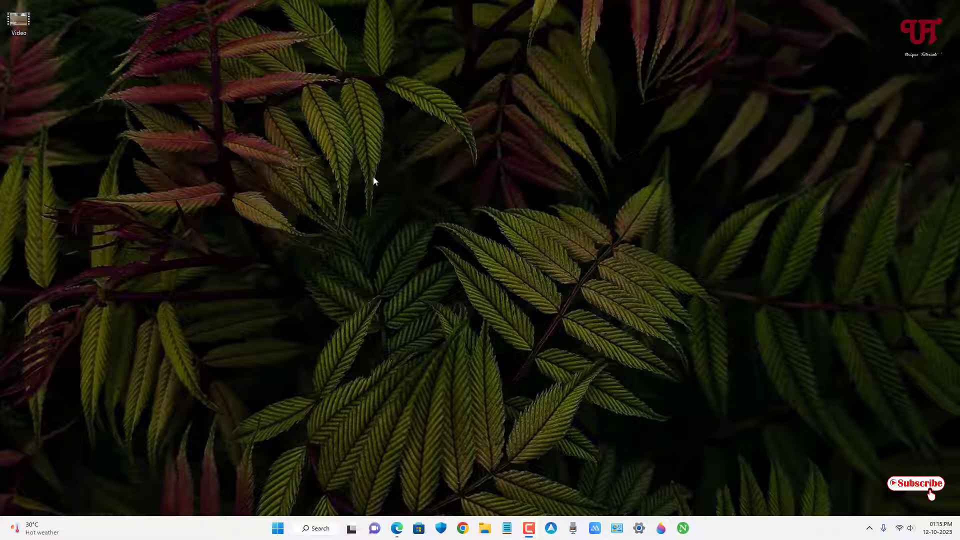
# Step: Preview the Video file, pause its playback and close the preview
pyautogui.doubleClick(15, 23)
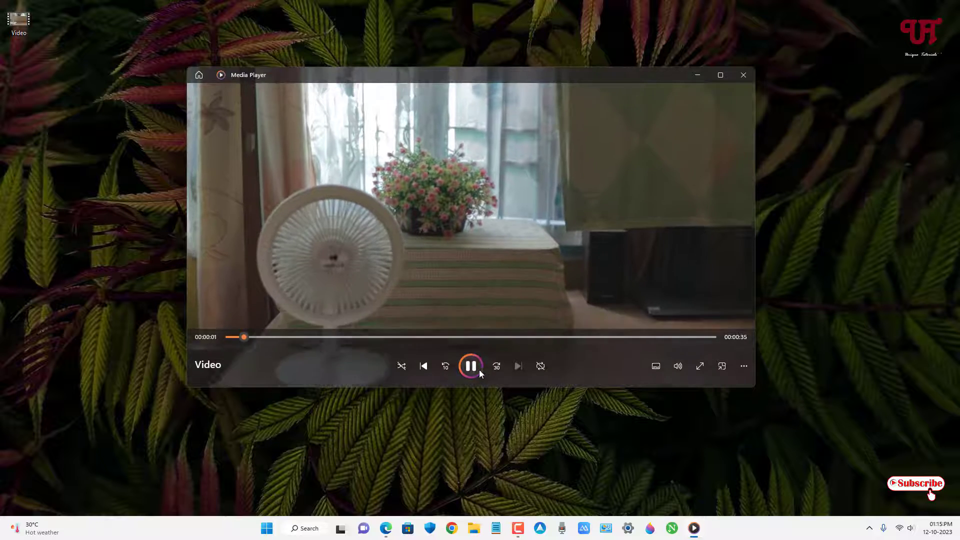
pyautogui.click(473, 370)
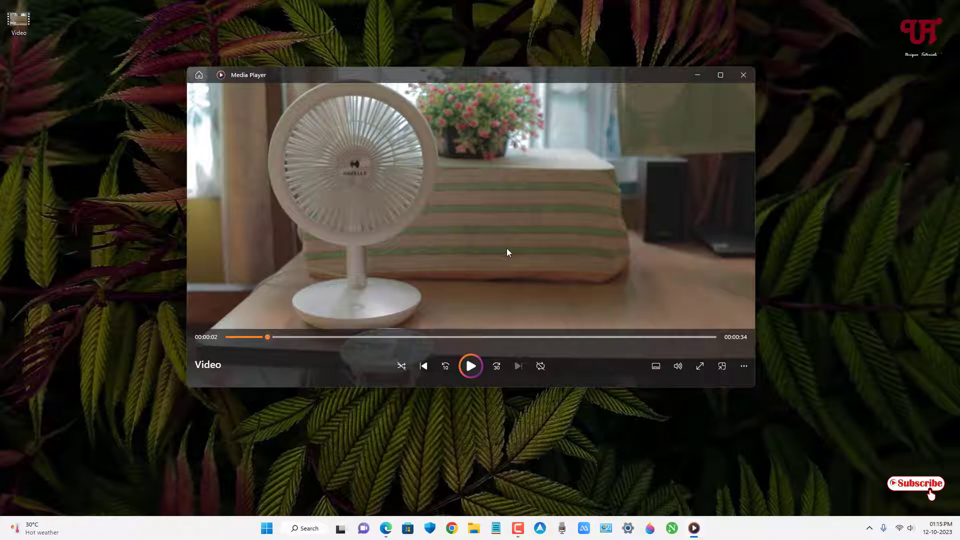
pyautogui.click(743, 76)
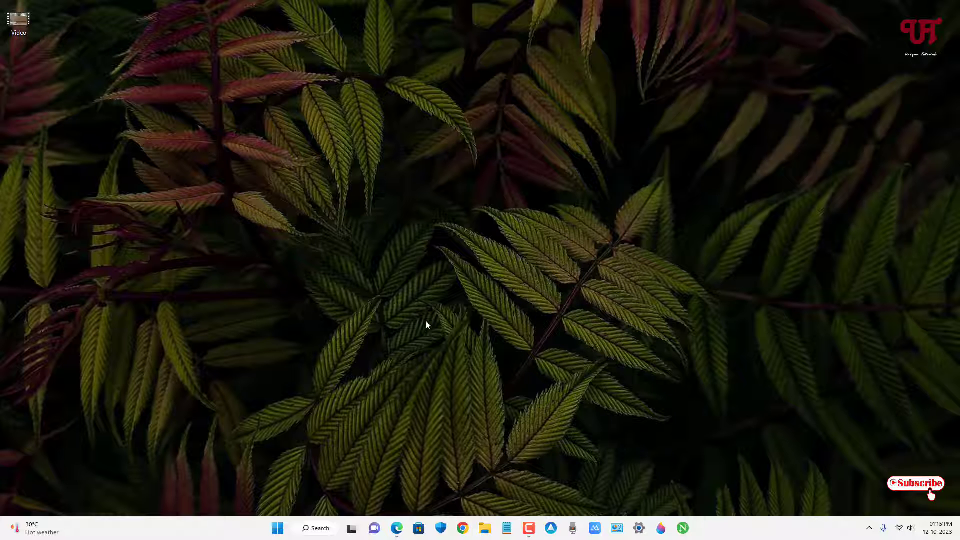
# Step: Download the 64-bit VSDC installer in Edge and run video_editor_x64 from its folder
pyautogui.click(397, 528)
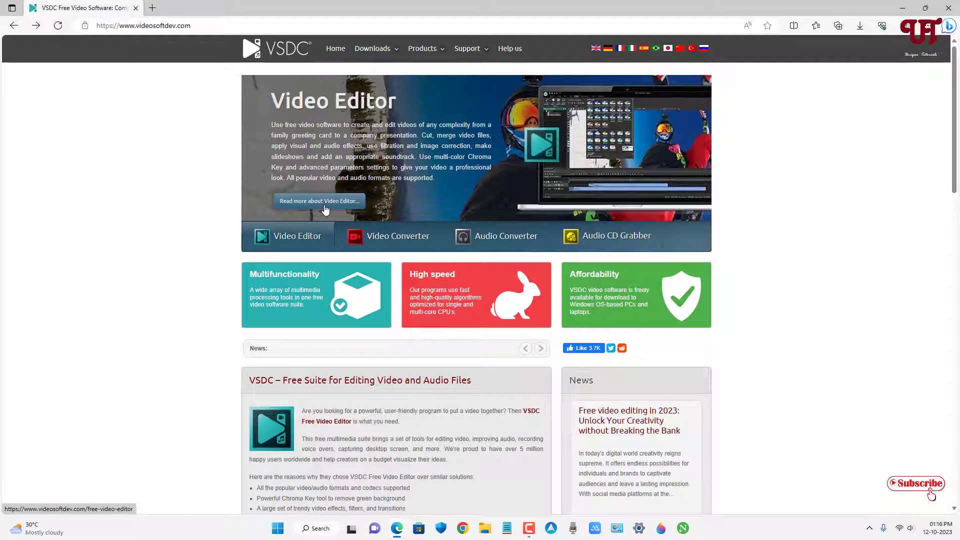
pyautogui.click(324, 204)
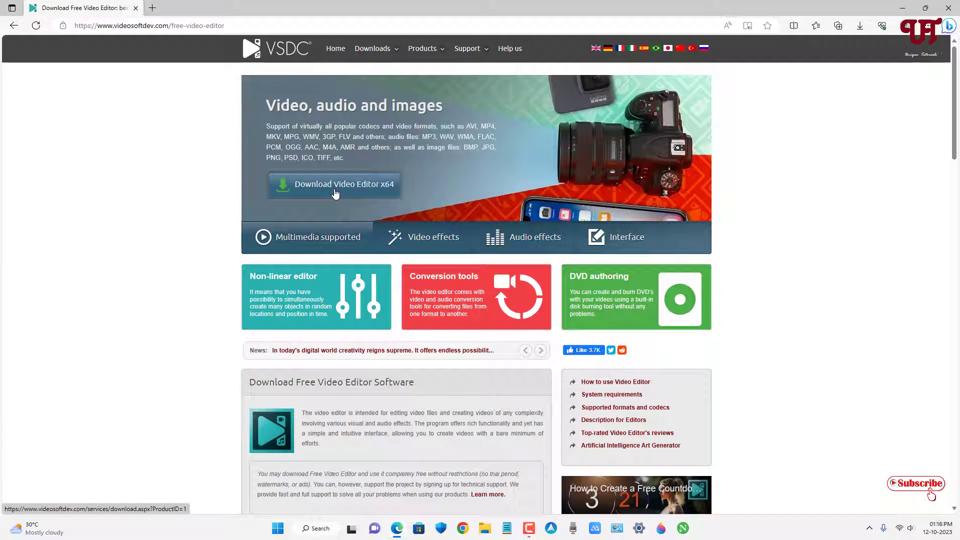
pyautogui.click(335, 193)
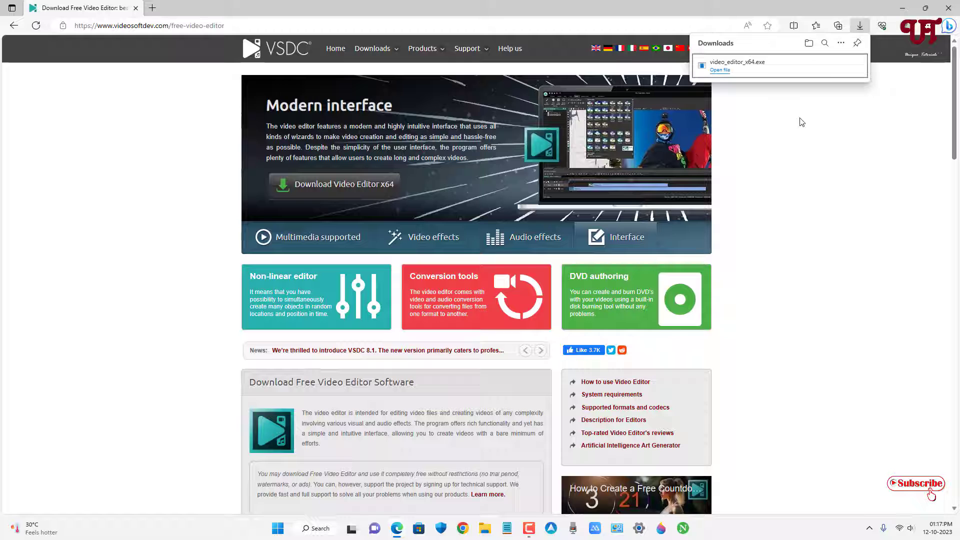
pyautogui.click(826, 67)
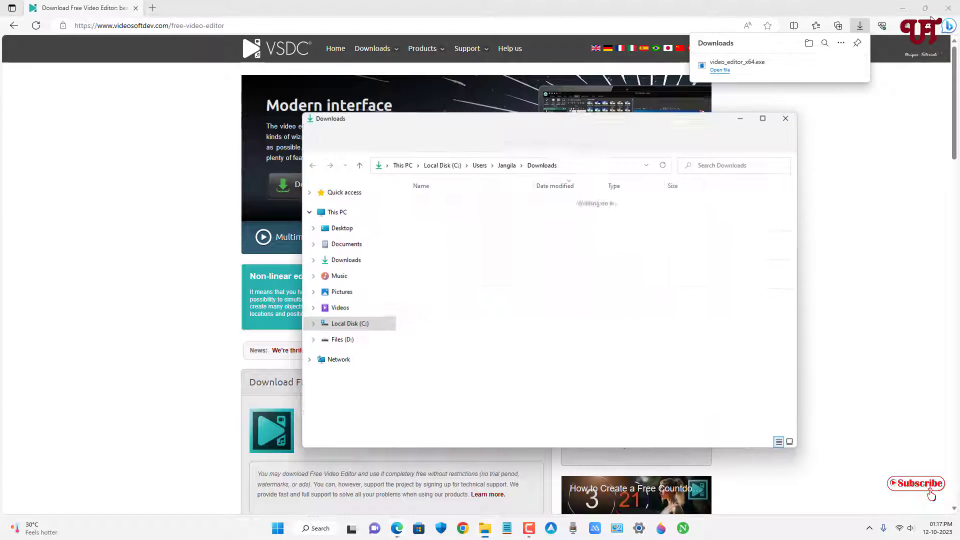
pyautogui.click(948, 9)
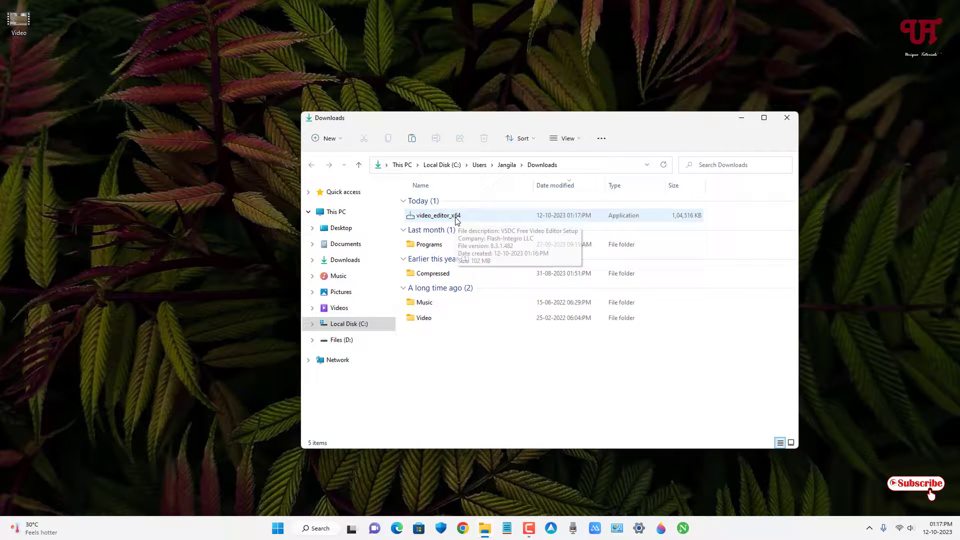
pyautogui.doubleClick(456, 216)
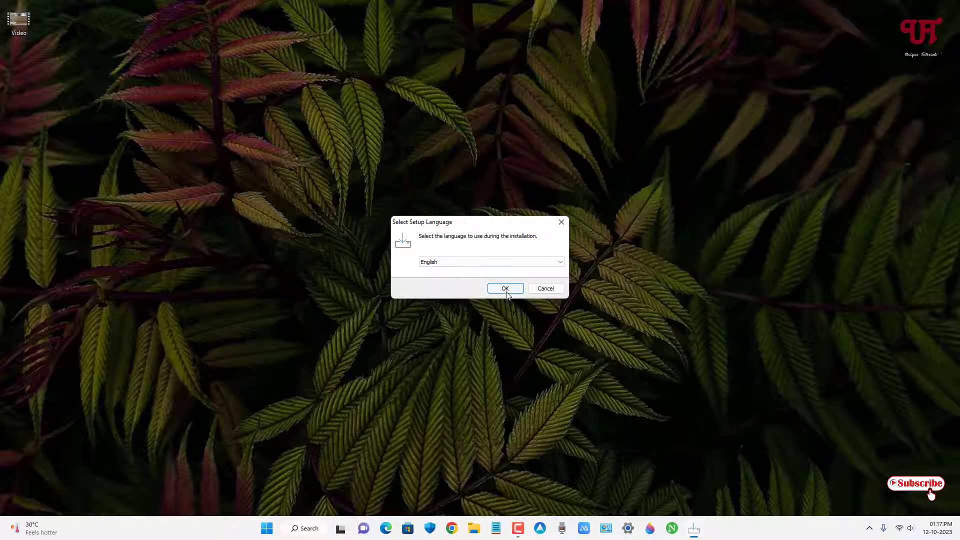
# Step: Install VSDC in English with the default location and FlashIntegro shortcut folder, then launch it
pyautogui.click(507, 293)
pyautogui.click(556, 361)
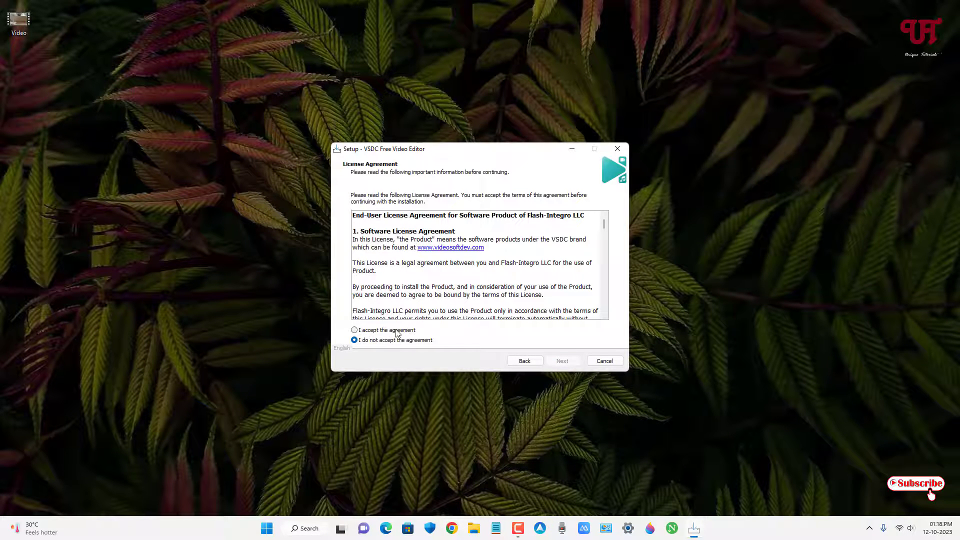
pyautogui.click(567, 362)
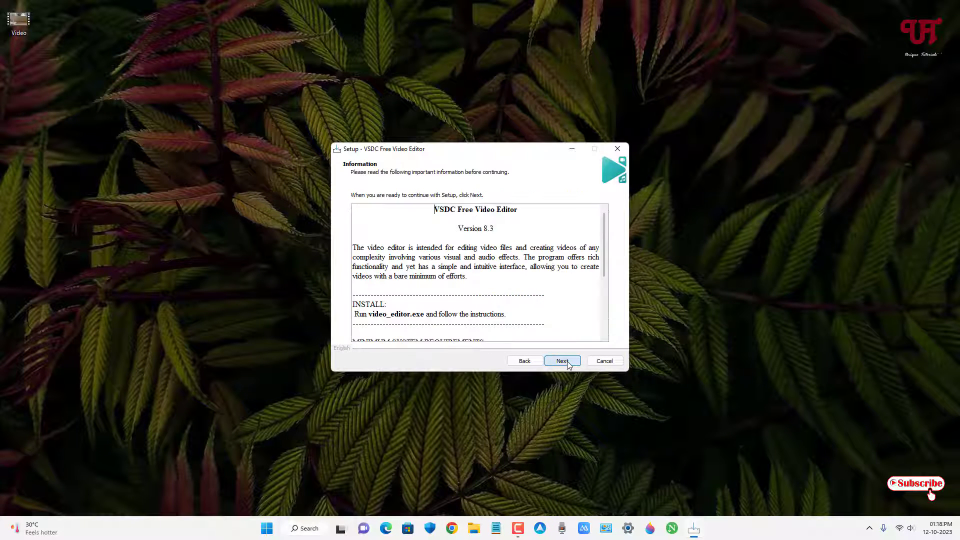
pyautogui.click(568, 362)
pyautogui.click(567, 361)
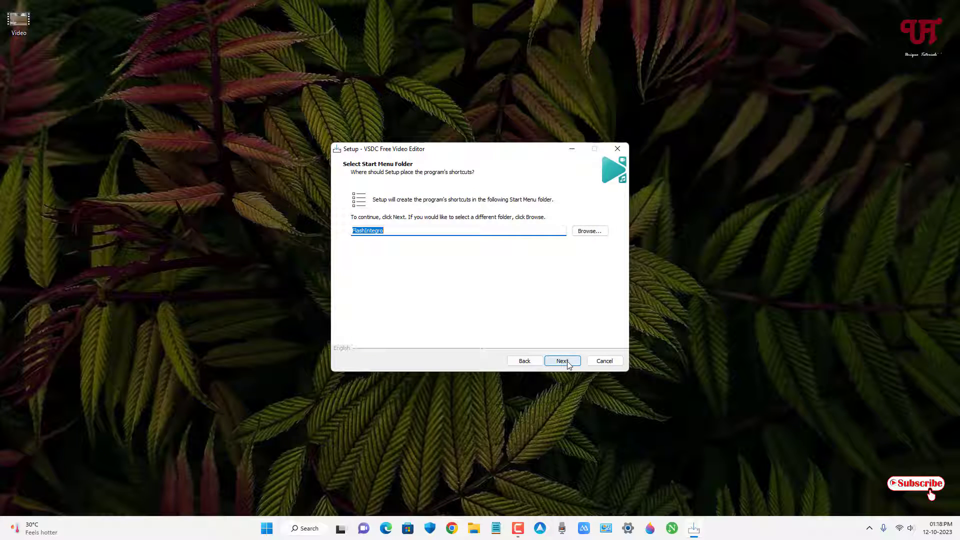
pyautogui.click(567, 361)
pyautogui.click(567, 361)
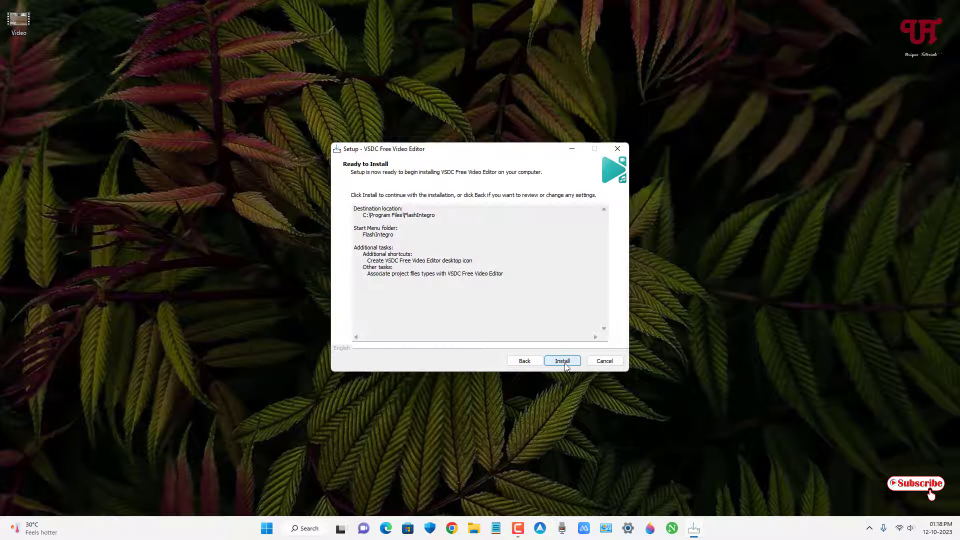
pyautogui.click(563, 362)
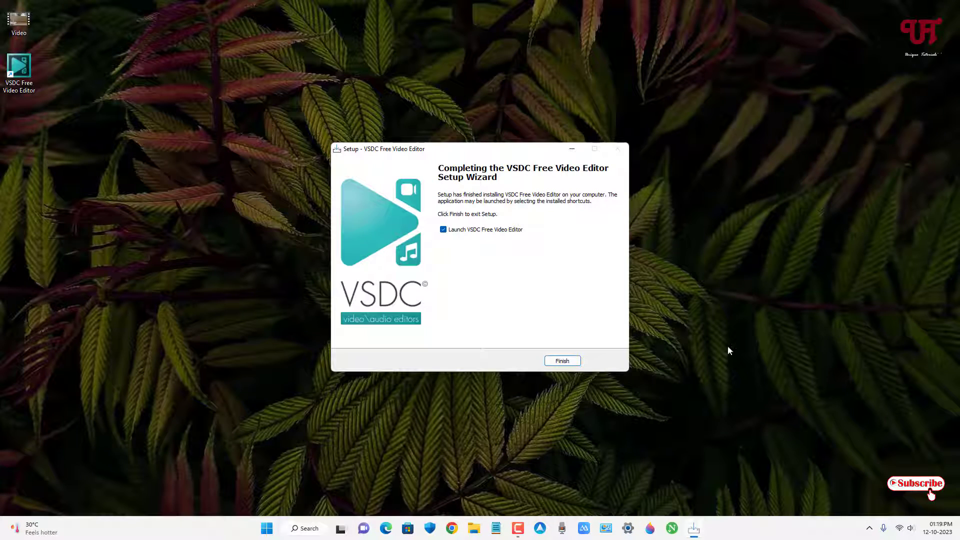
pyautogui.click(567, 365)
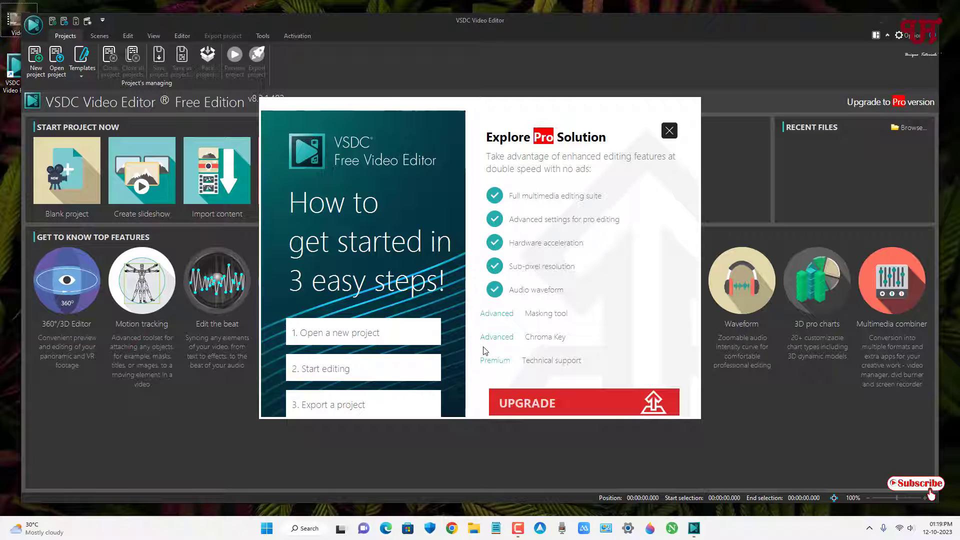
# Step: Dismiss the Pro offer, create a blank 1920×1080 project with the Video clip, and show Color grading
pyautogui.click(670, 131)
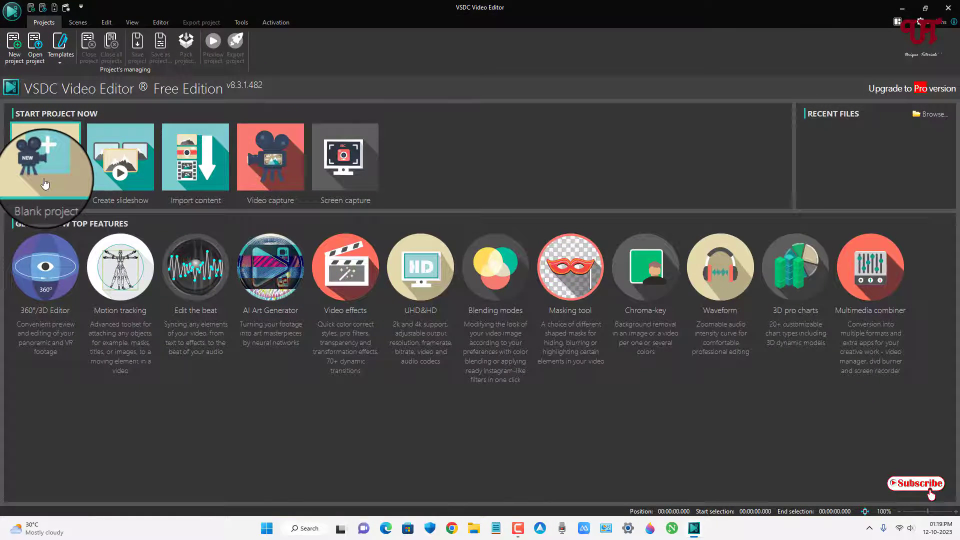
pyautogui.click(45, 184)
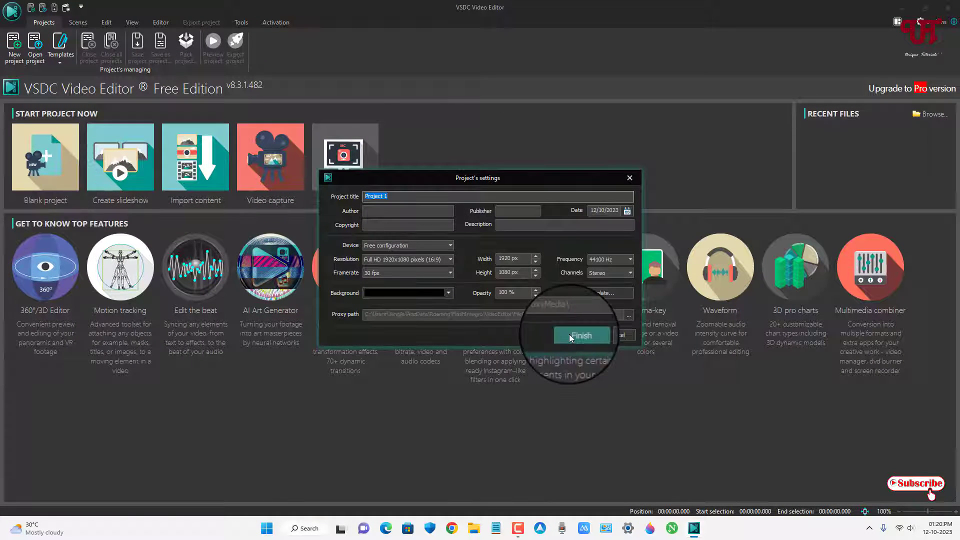
pyautogui.click(570, 334)
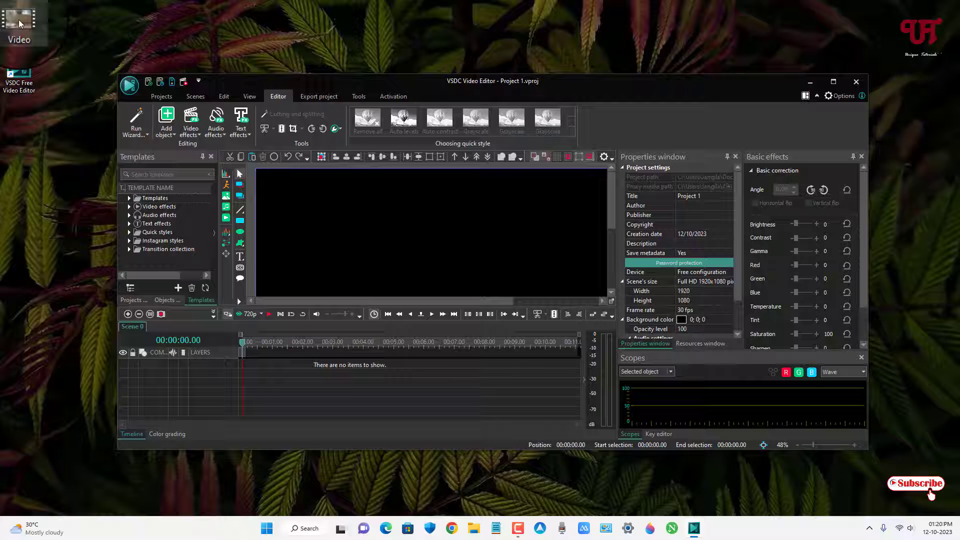
pyautogui.click(383, 232)
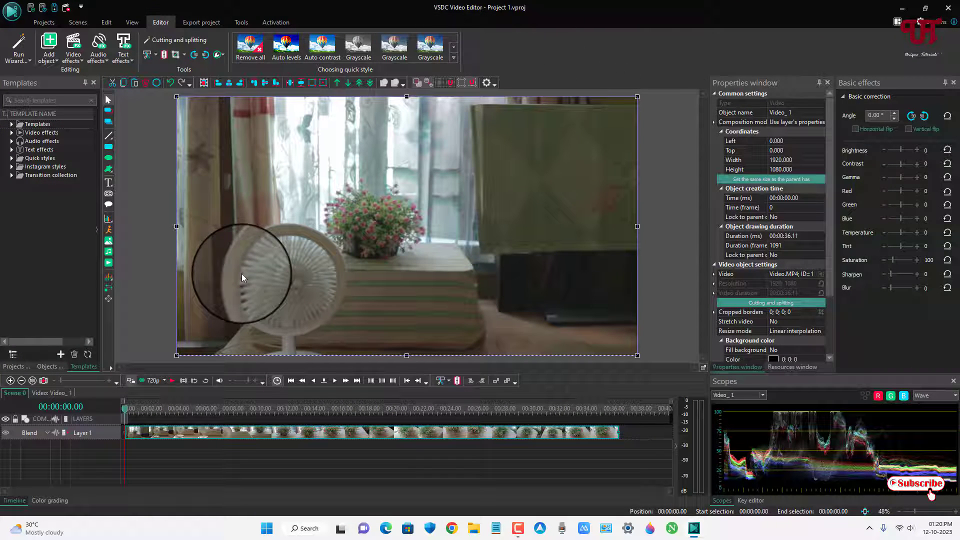
pyautogui.click(45, 500)
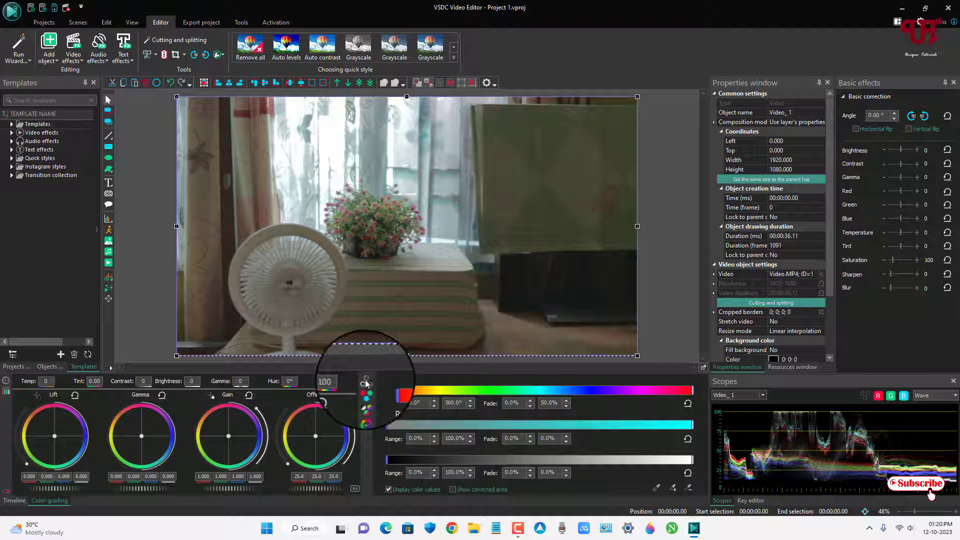
# Step: Cycle the colour grading display through the colour wheel, vectorscope and hue-range views
pyautogui.click(365, 409)
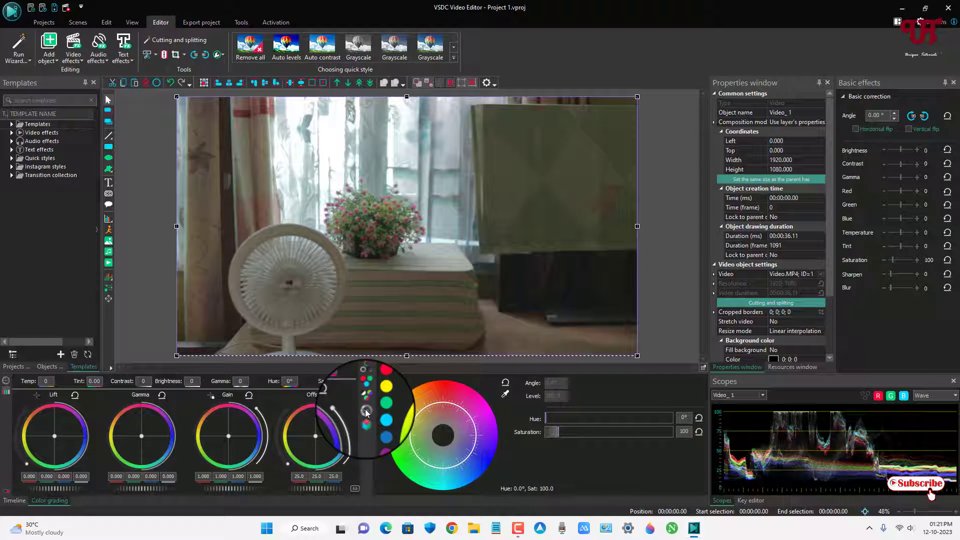
pyautogui.click(364, 422)
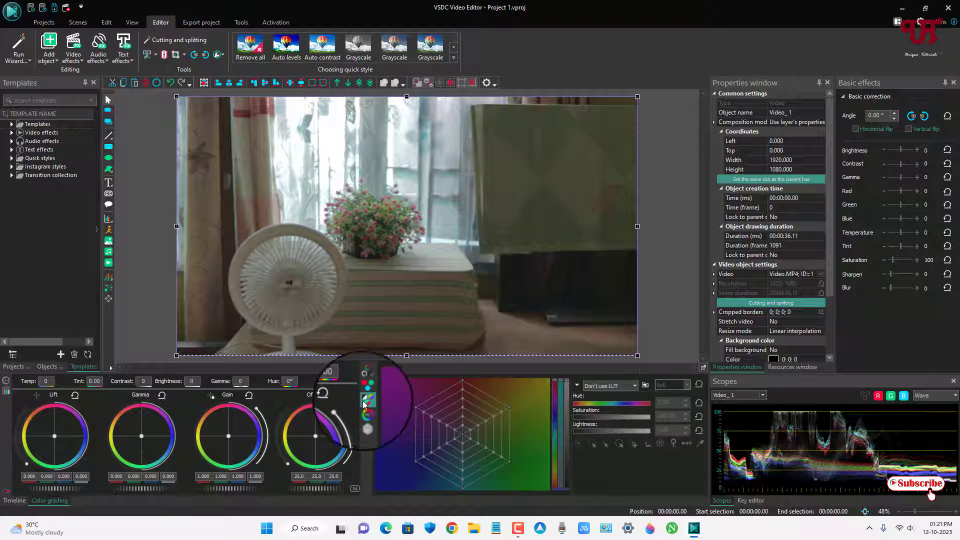
pyautogui.click(365, 383)
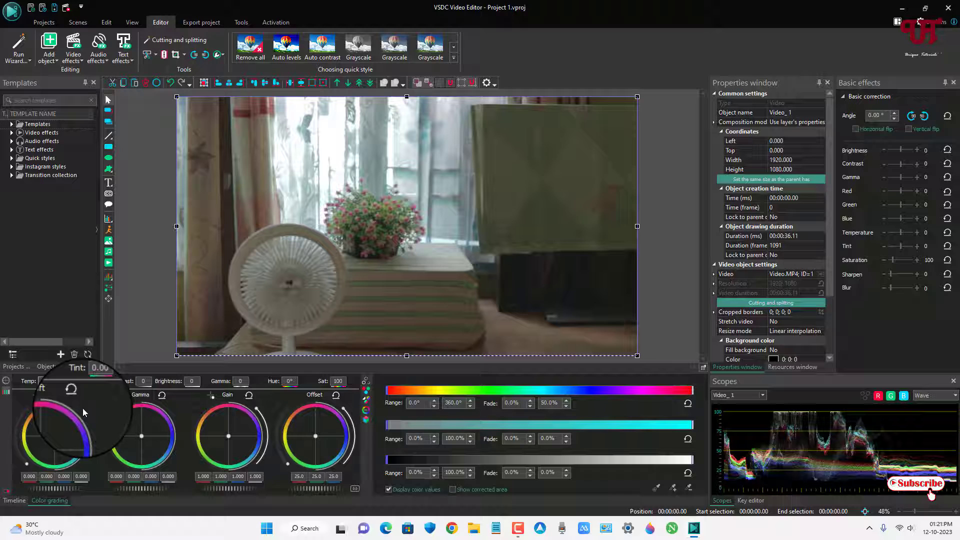
# Step: Push the shadows toward blue and fine-tune the Lift values with the jog strip
pyautogui.moveTo(55, 436)
pyautogui.mouseDown()
pyautogui.moveTo(58, 427)
pyautogui.moveTo(69, 443)
pyautogui.moveTo(62, 433)
pyautogui.mouseUp()
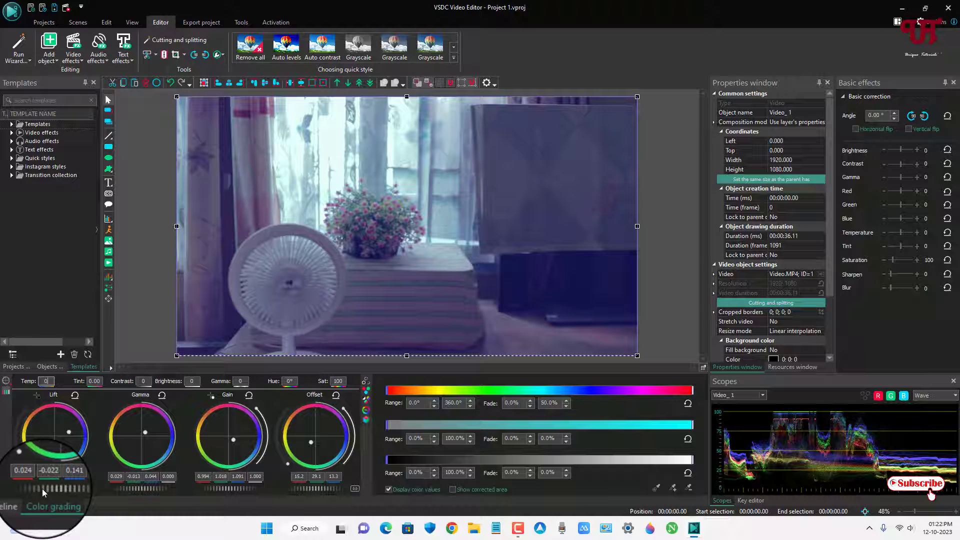
pyautogui.moveTo(50, 489); pyautogui.dragTo(142, 488)
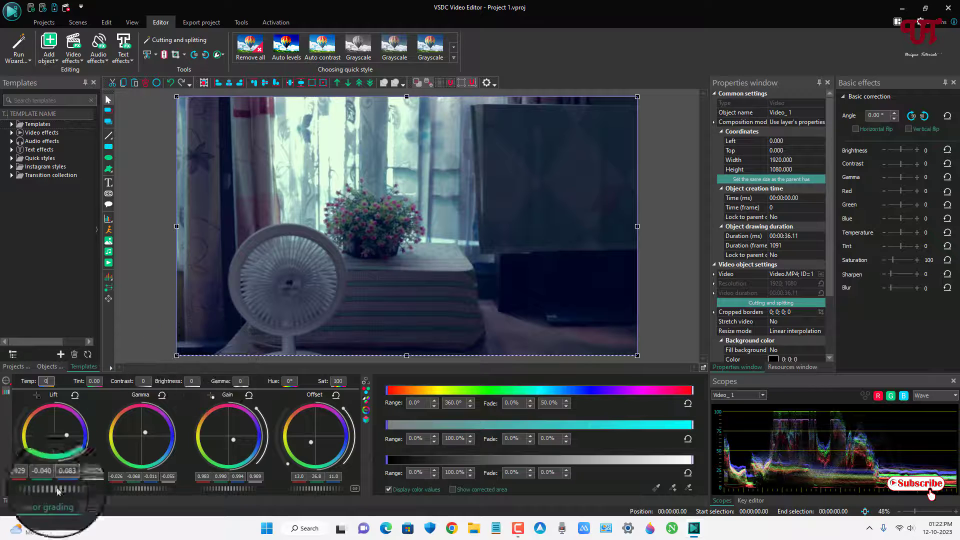
pyautogui.click(11, 503)
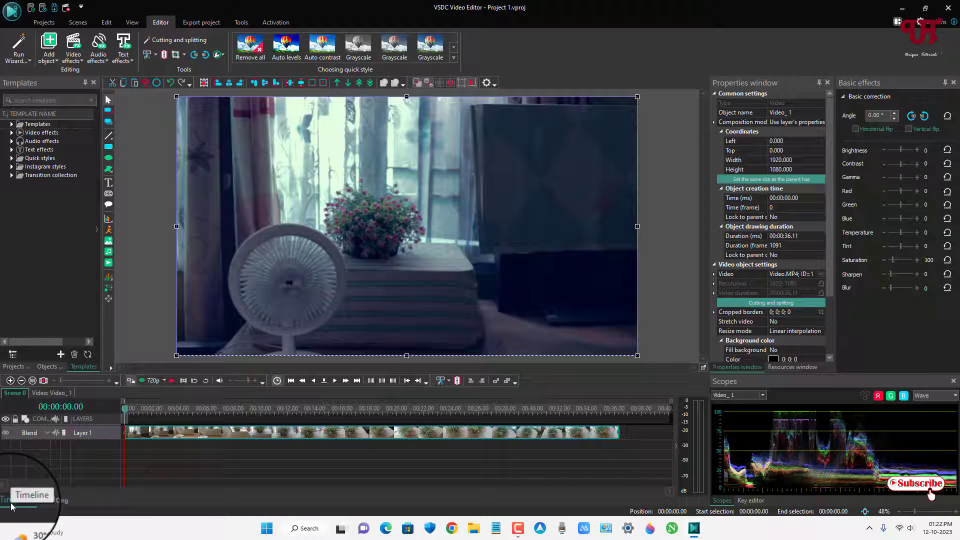
# Step: Play the graded clip in the preview to review its cooler look
pyautogui.click(172, 382)
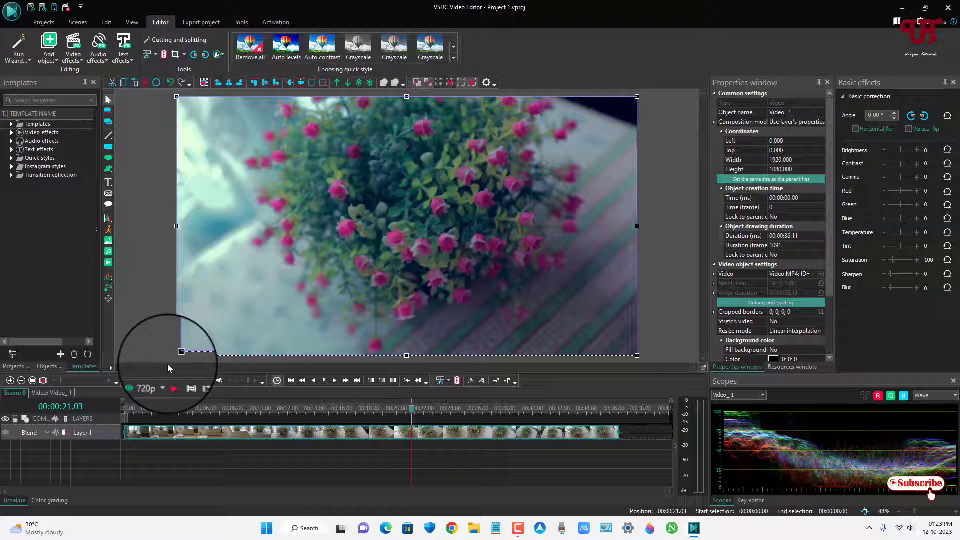
# Step: Set the export target to Web with the 1080p (Full HD) profile and 16 Mbps H.264 preset
pyautogui.click(202, 23)
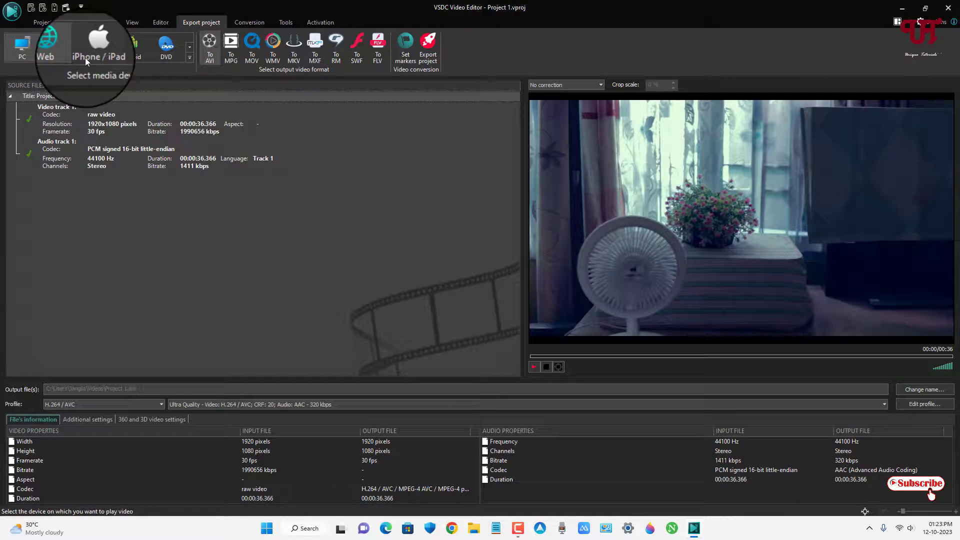
pyautogui.click(190, 60)
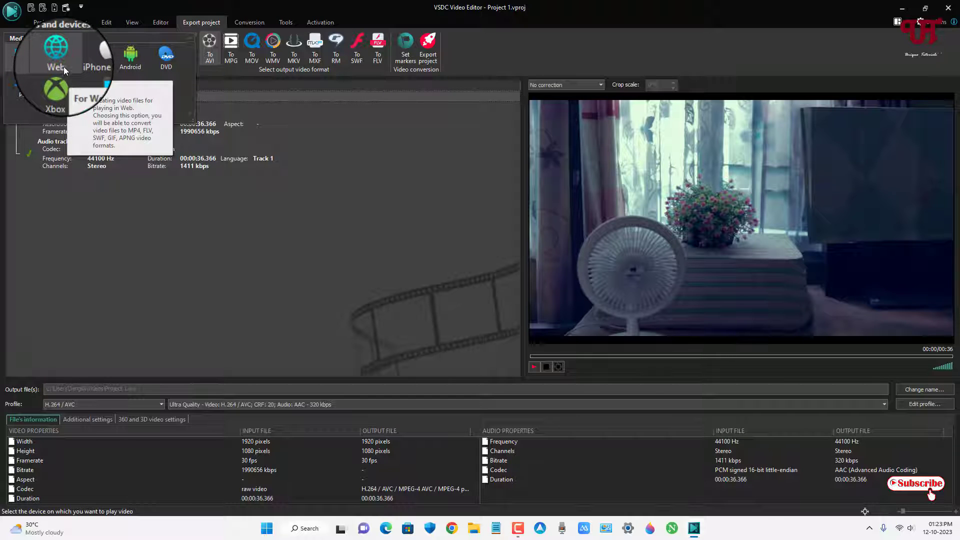
pyautogui.click(64, 67)
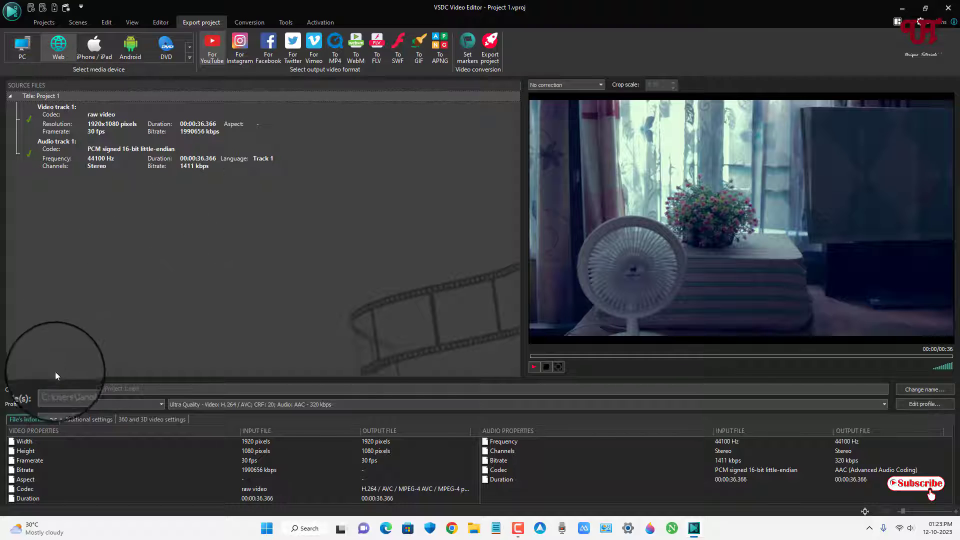
pyautogui.click(161, 405)
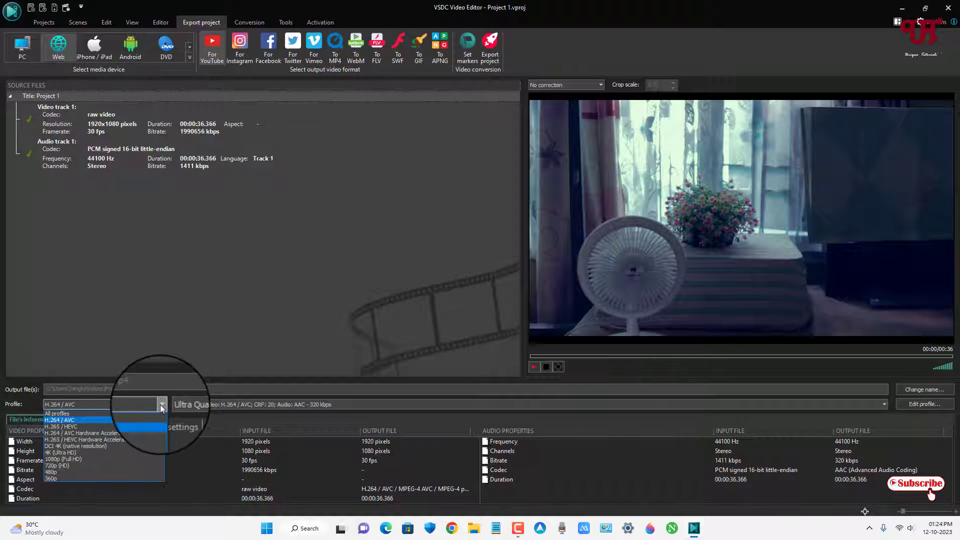
pyautogui.click(99, 453)
pyautogui.click(310, 407)
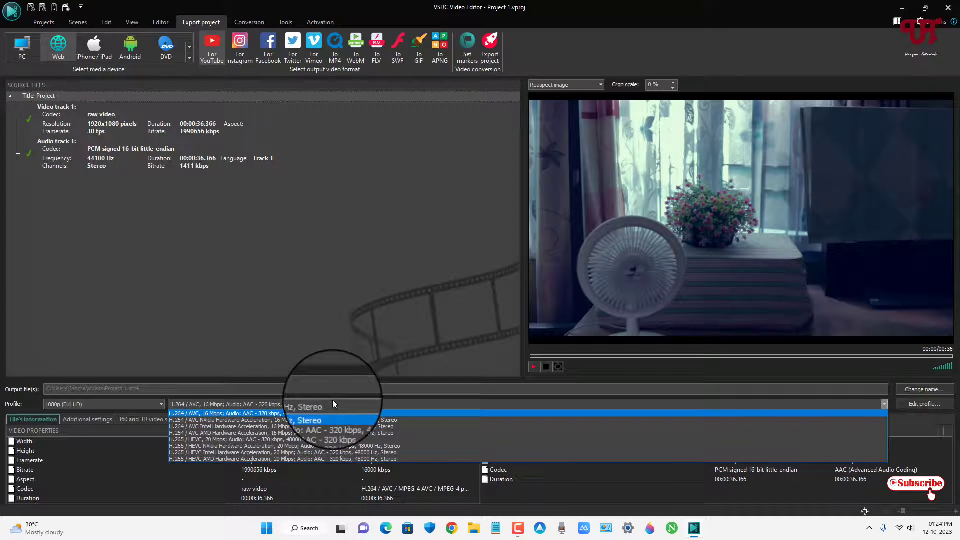
pyautogui.click(321, 412)
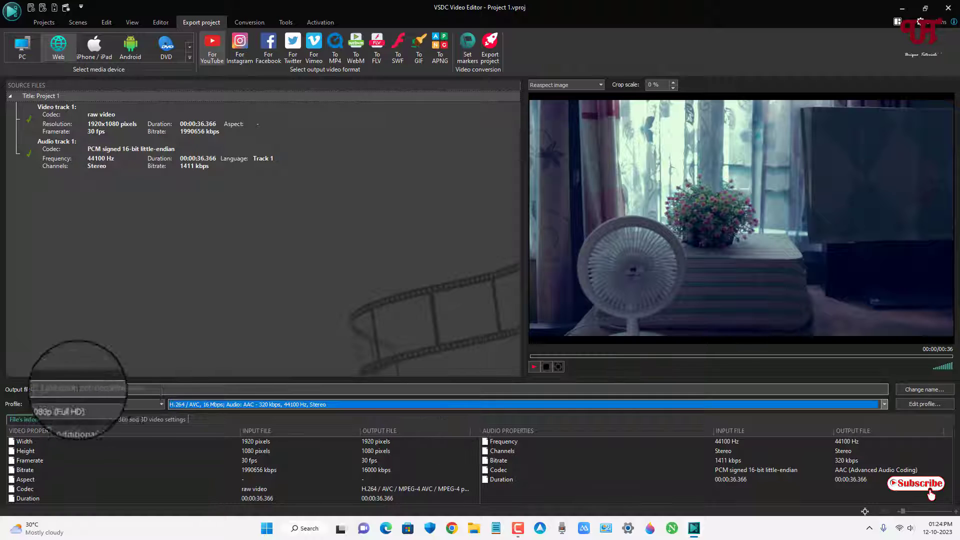
# Step: Save the output as Project 1.mp4 on the Desktop and start the export
pyautogui.click(131, 389)
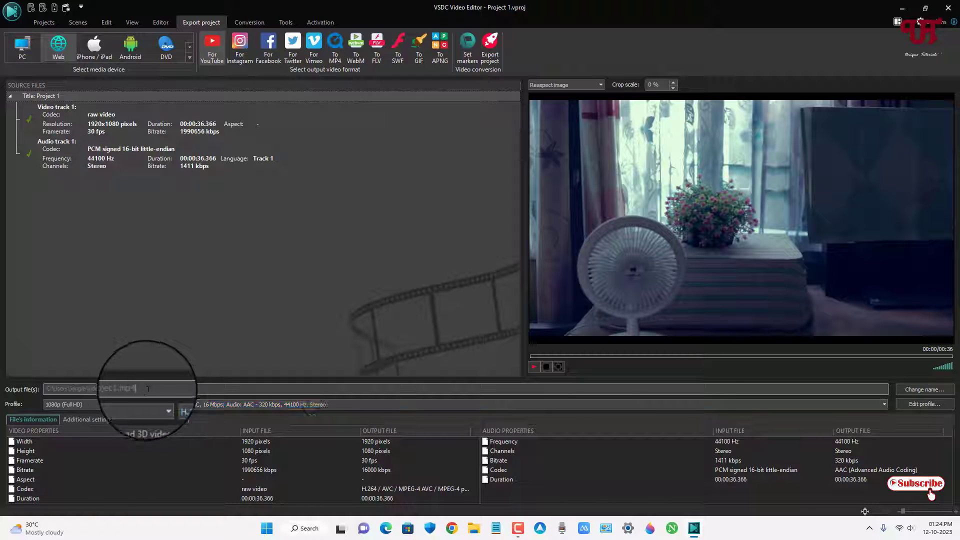
pyautogui.click(923, 393)
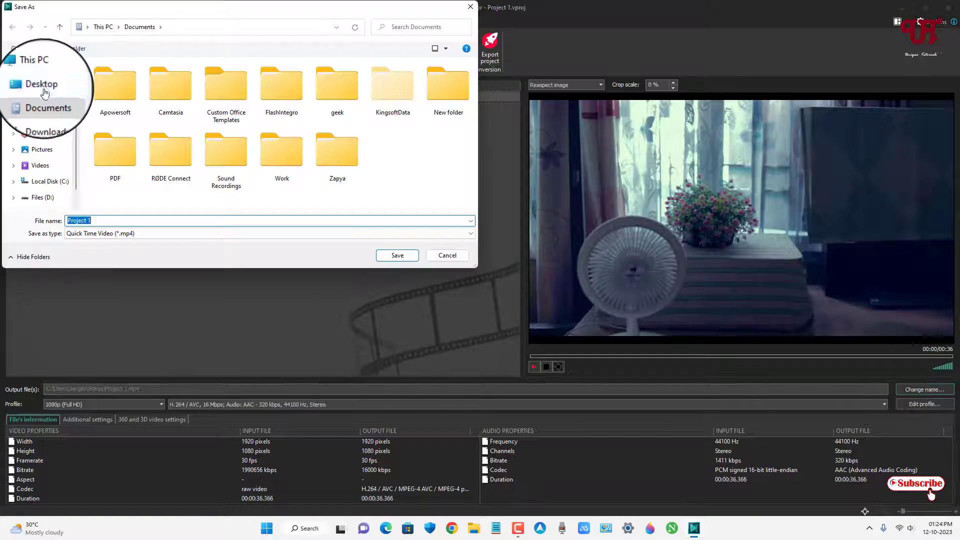
pyautogui.click(44, 85)
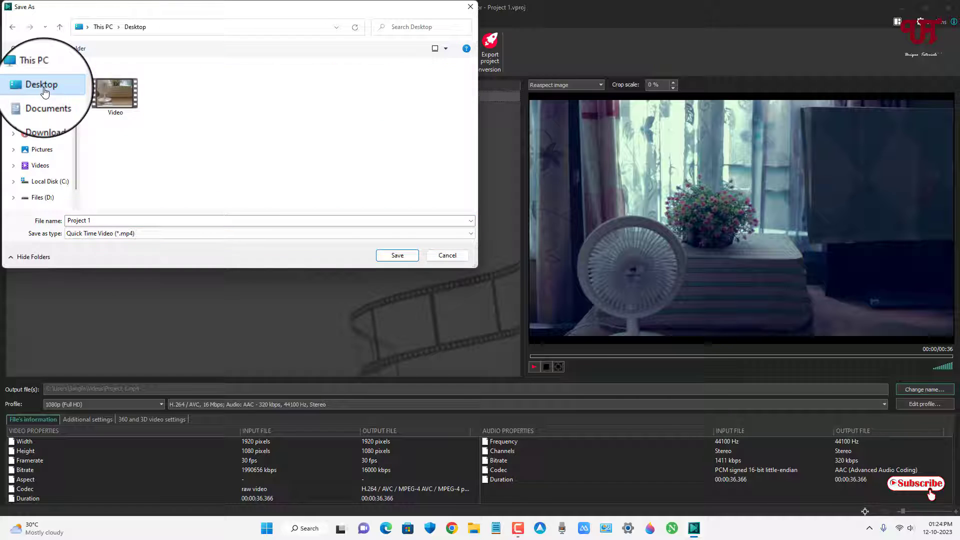
pyautogui.click(397, 255)
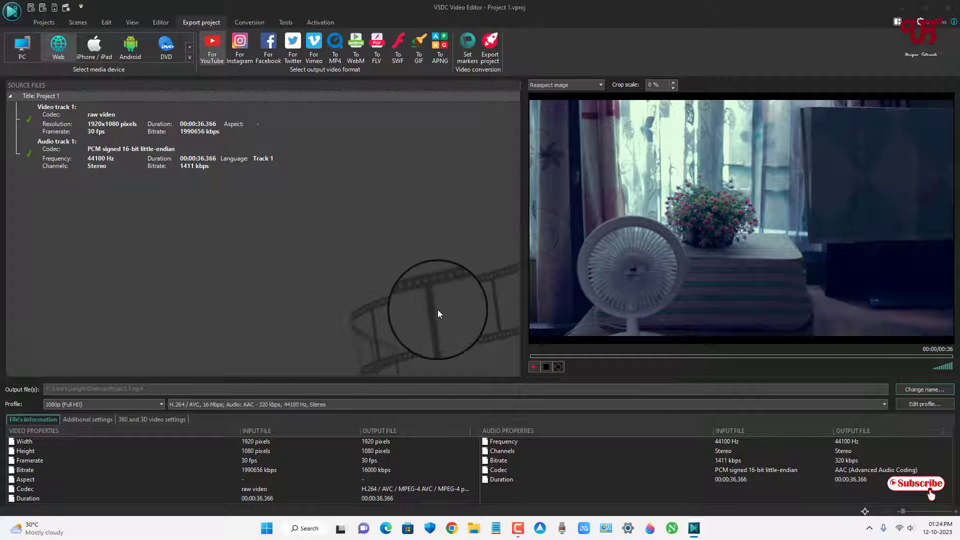
pyautogui.click(491, 54)
# Step: Continue the export with free features and minimise the editor
pyautogui.click(523, 404)
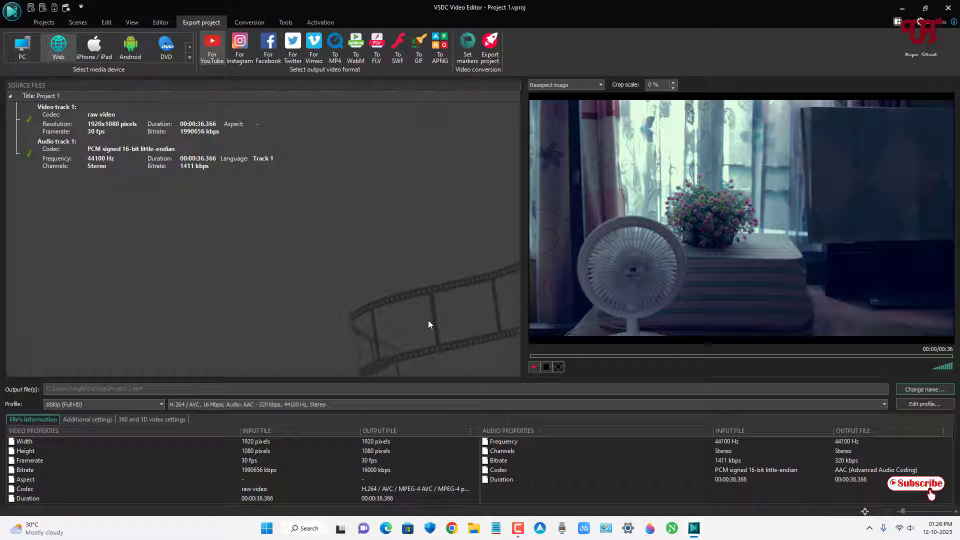
pyautogui.click(902, 9)
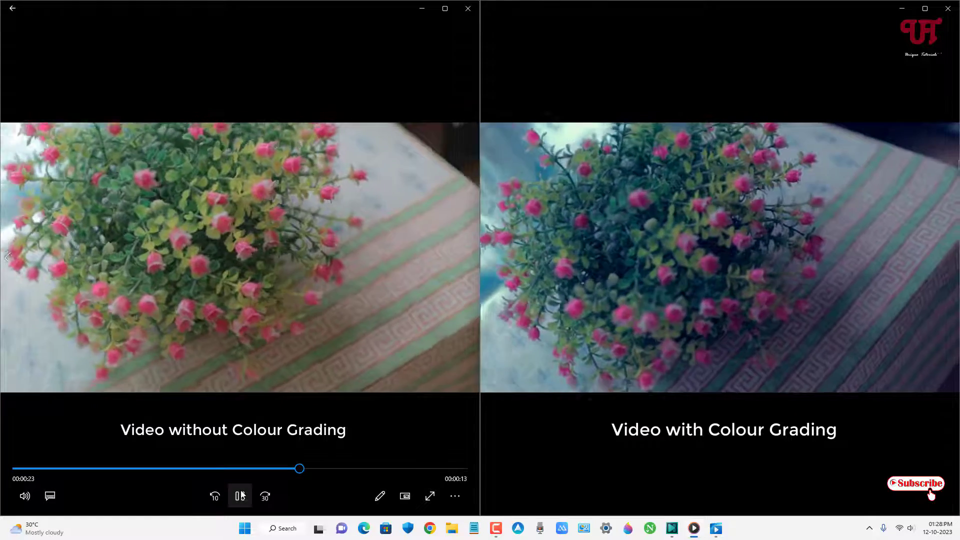
# Step: Pause both the original and graded clips, then close VSDC without saving Project 1
pyautogui.click(240, 495)
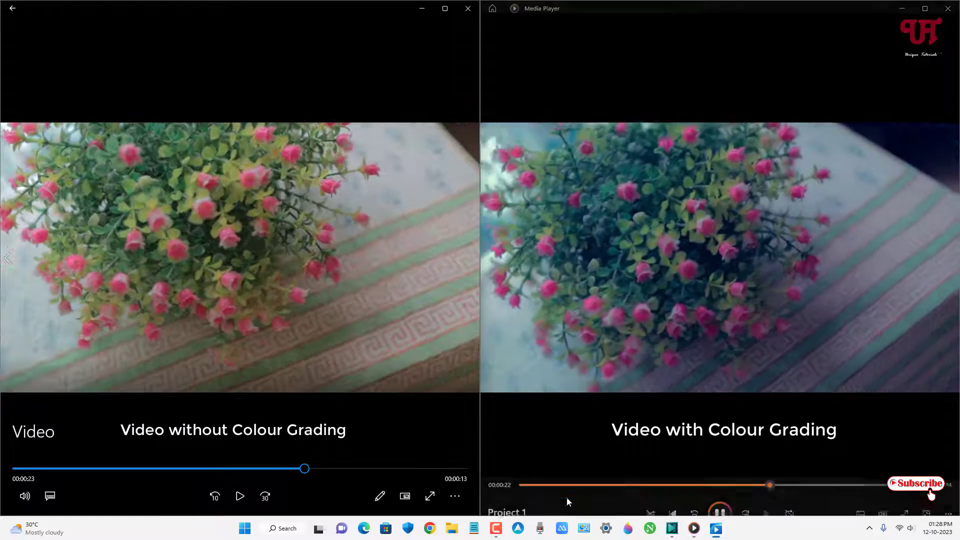
pyautogui.click(720, 495)
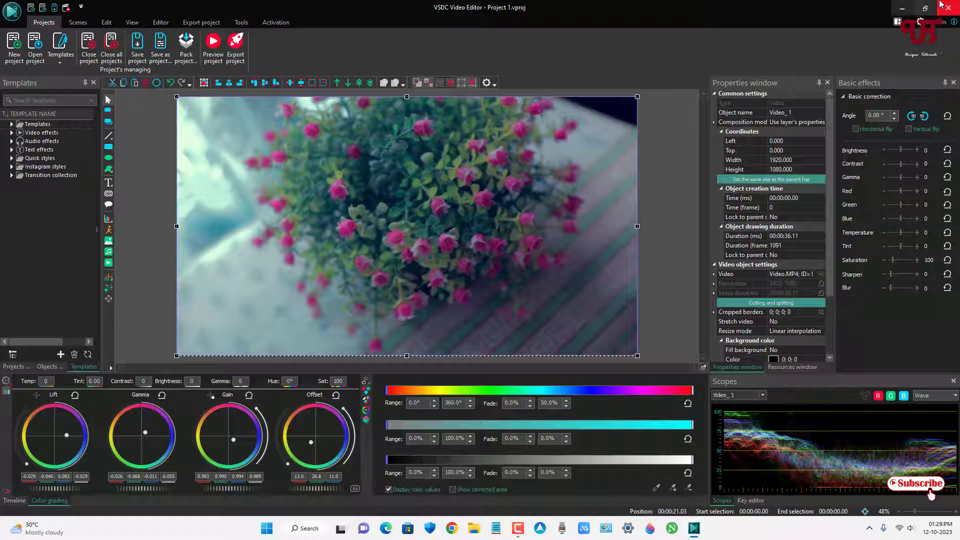
pyautogui.click(942, 7)
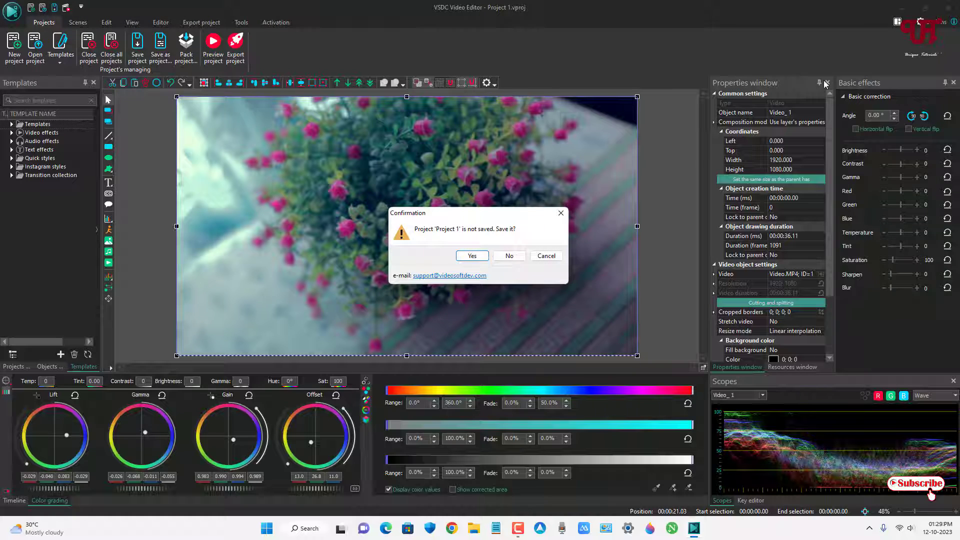
pyautogui.click(507, 260)
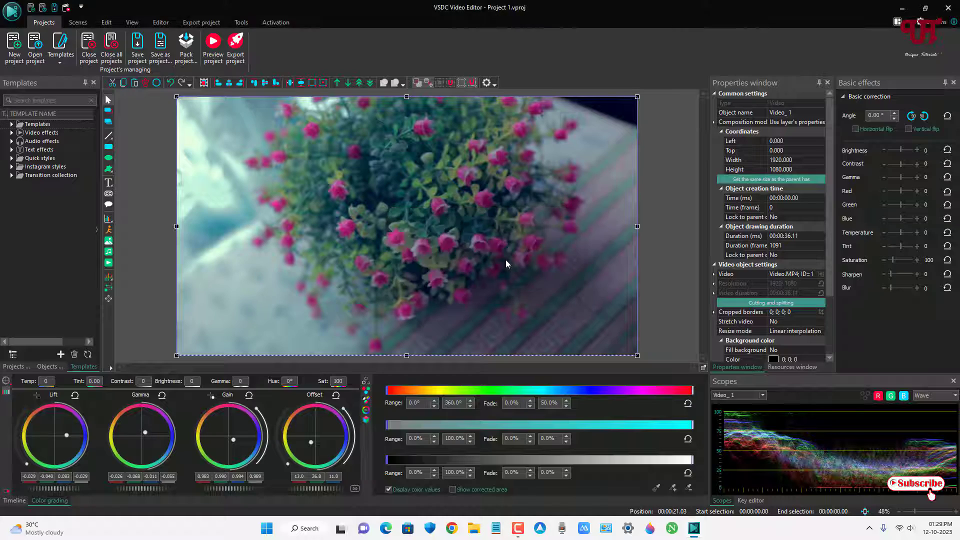